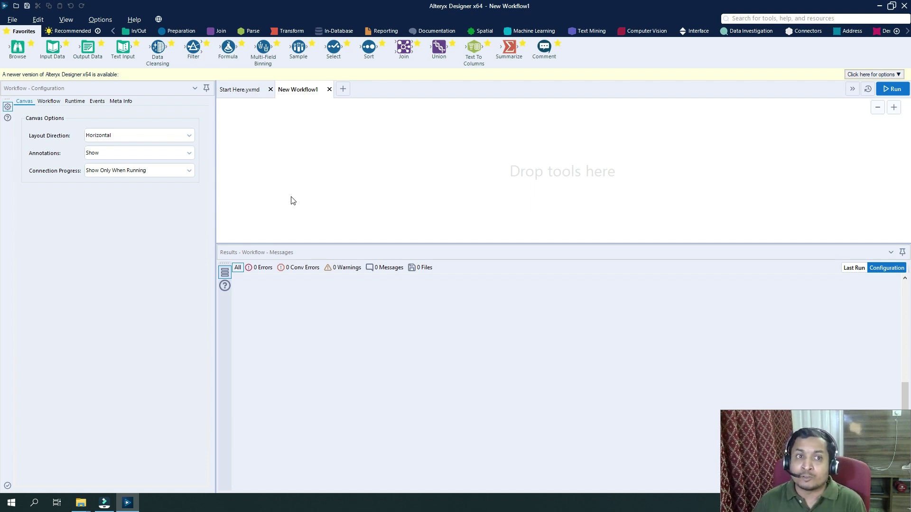
Add an Input Data tool reading the SalesOrders sheet of Sales Data.xlsx
left_click_drag(52, 48, 323, 184)
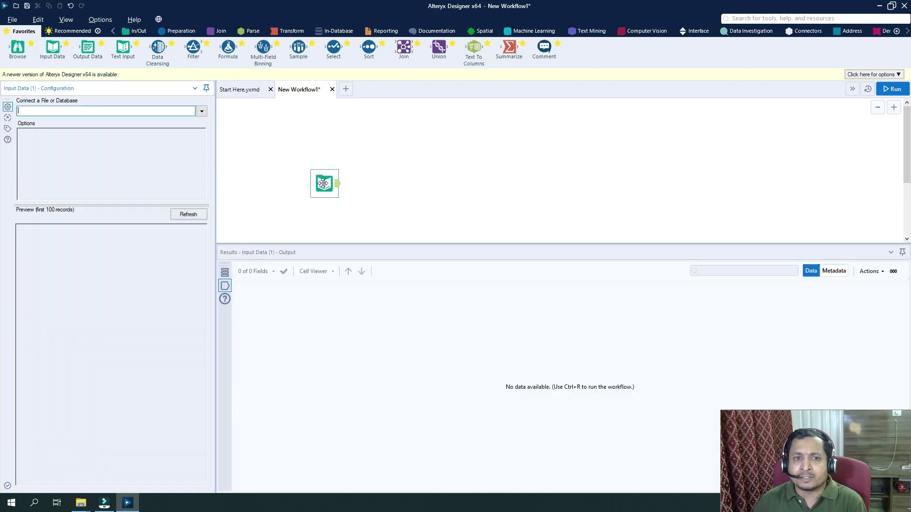
left_click(202, 111)
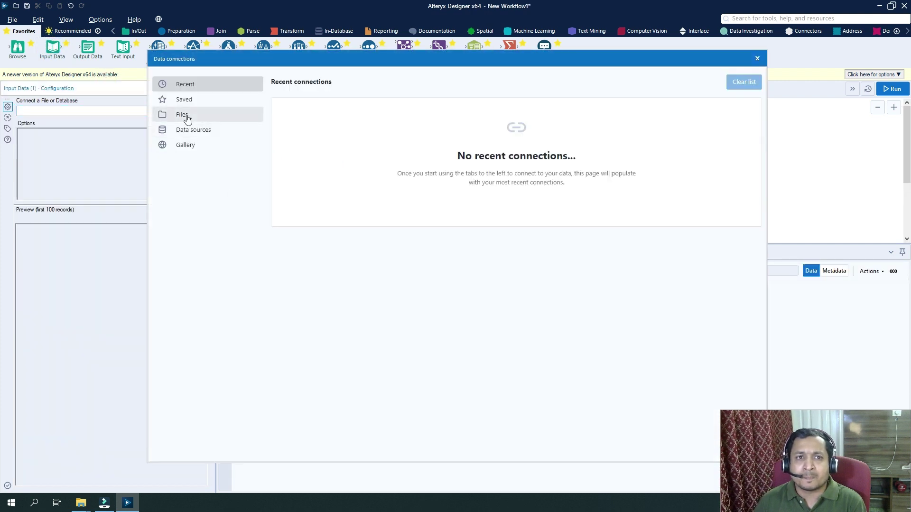
left_click(183, 115)
left_click(542, 120)
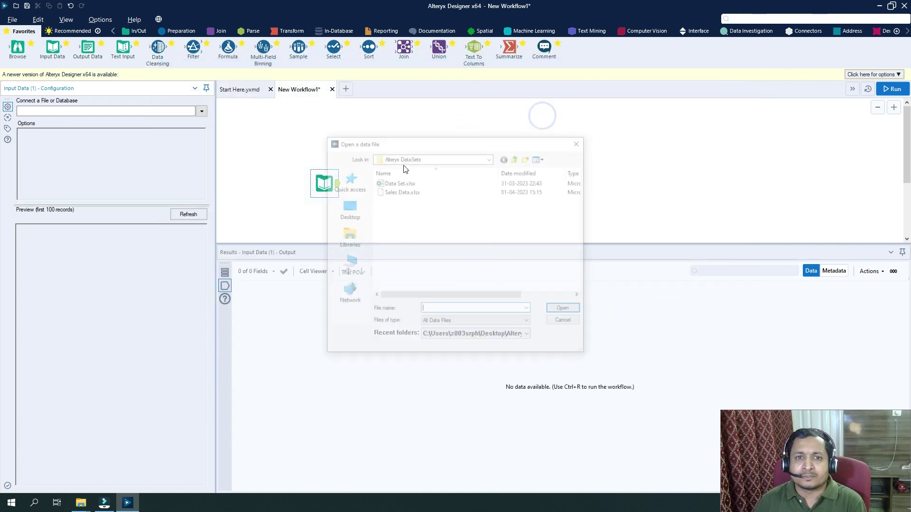
double_click(404, 193)
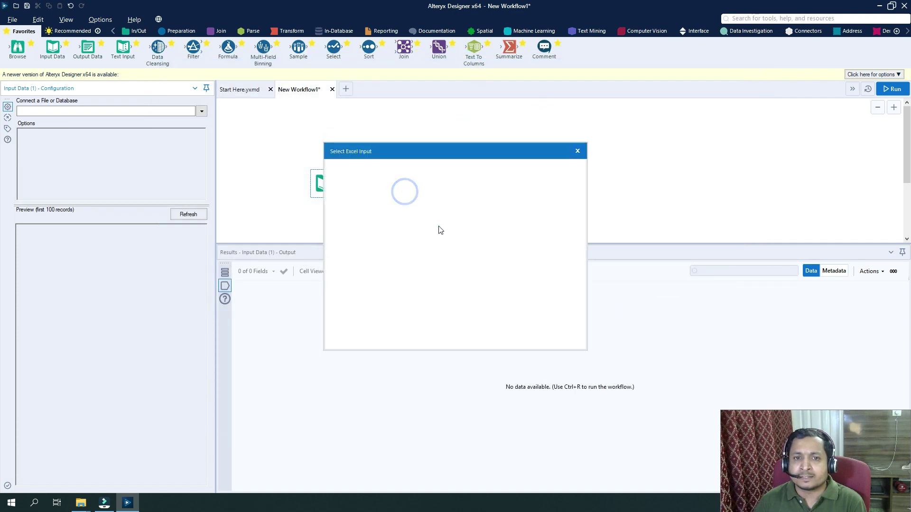
left_click(561, 337)
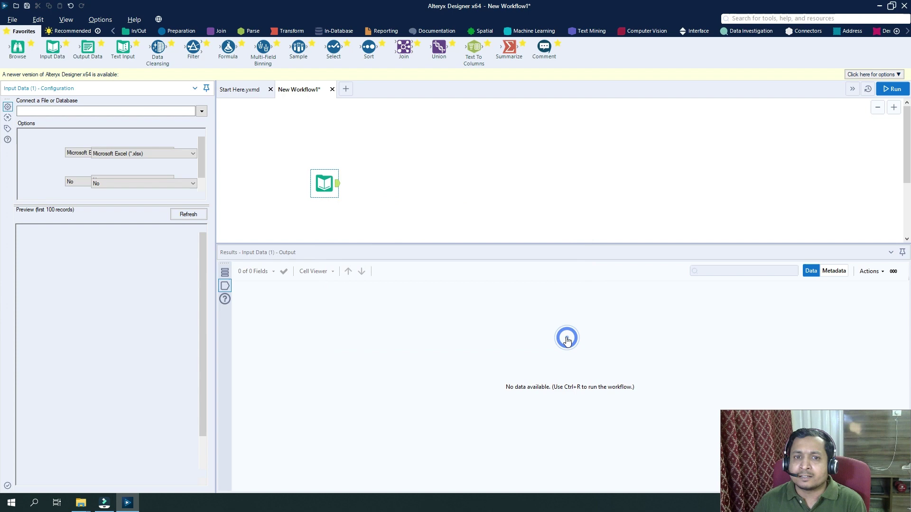
Run the workflow and inspect the first of the 43 loaded records
left_click(892, 89)
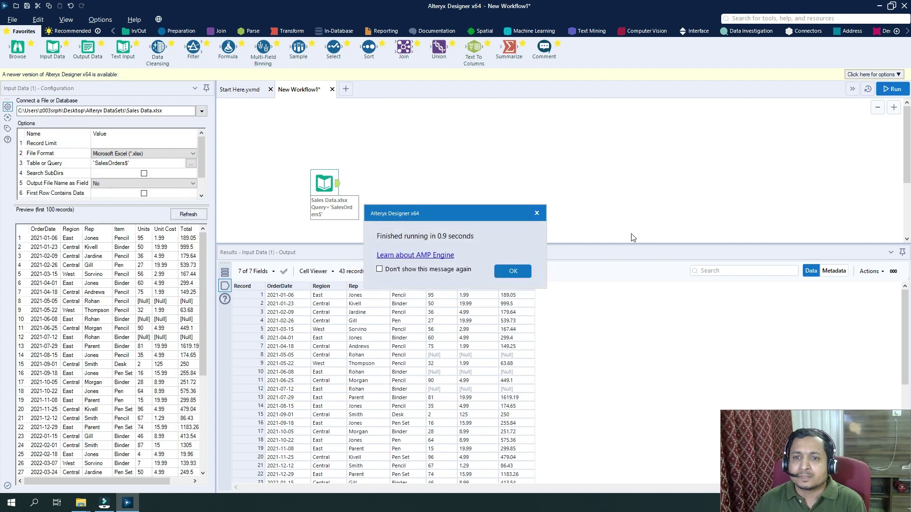
left_click(514, 270)
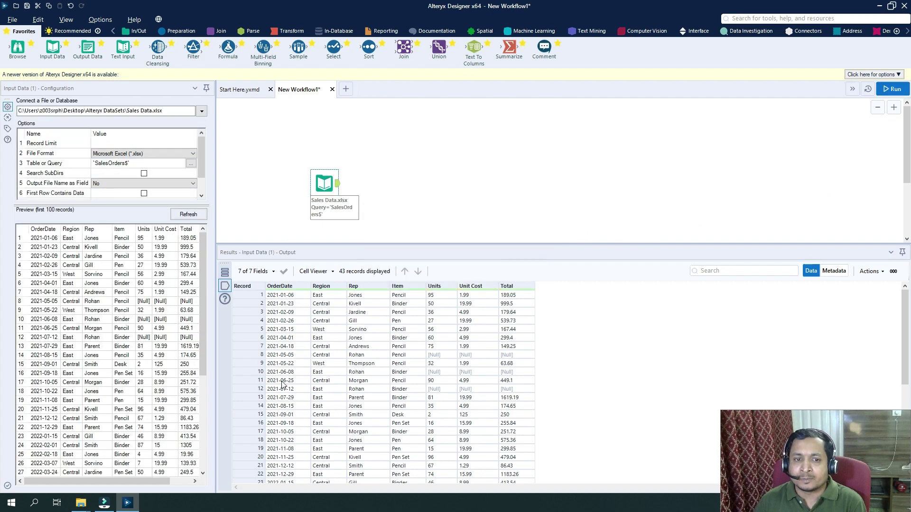
left_click(437, 297)
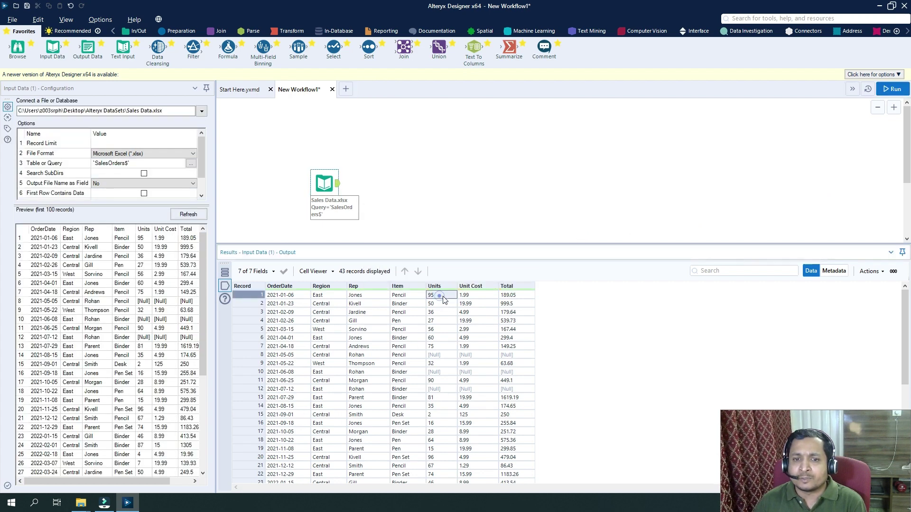
left_click(474, 295)
left_click(525, 295)
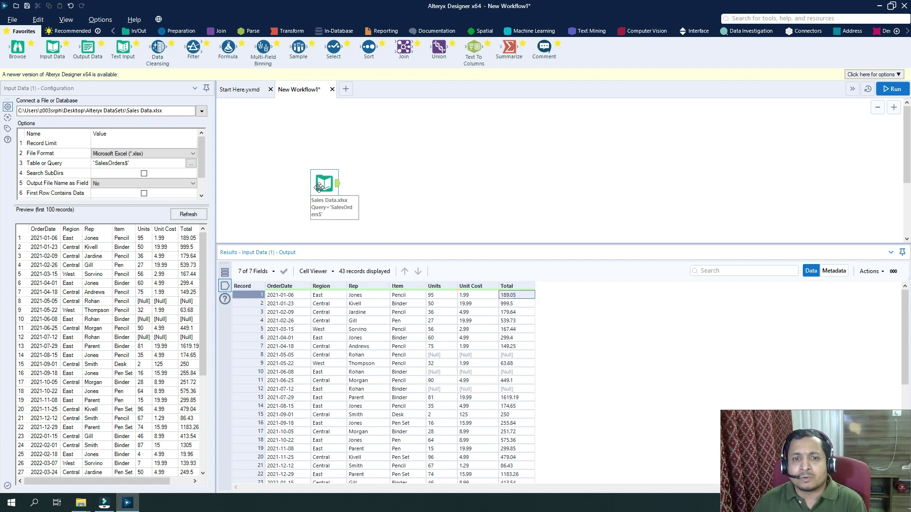
Nudge the Sales Data input higher and review the Item and Units result values
left_click_drag(319, 187, 319, 166)
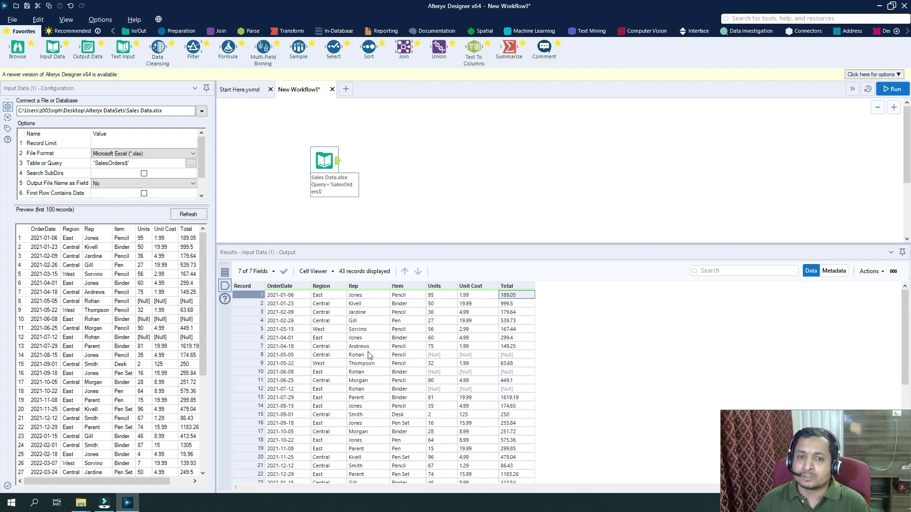
left_click_drag(401, 299, 409, 406)
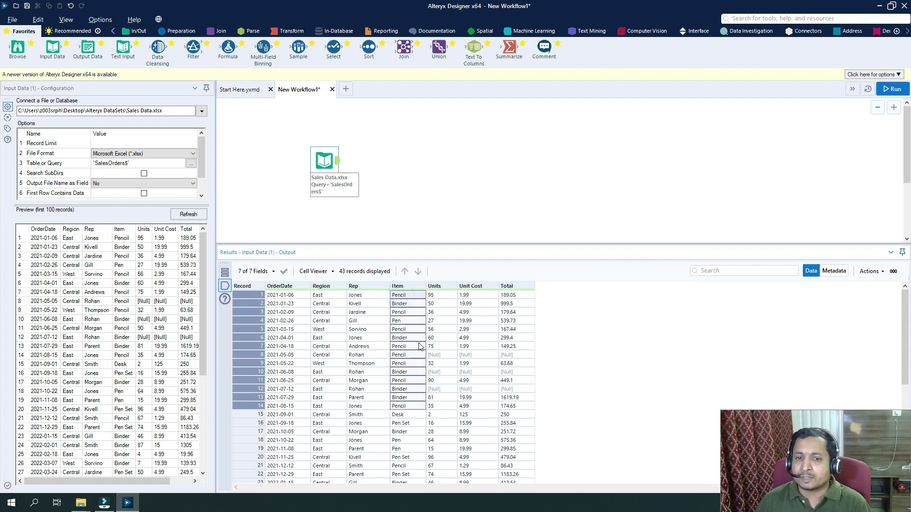
left_click_drag(434, 298, 443, 422)
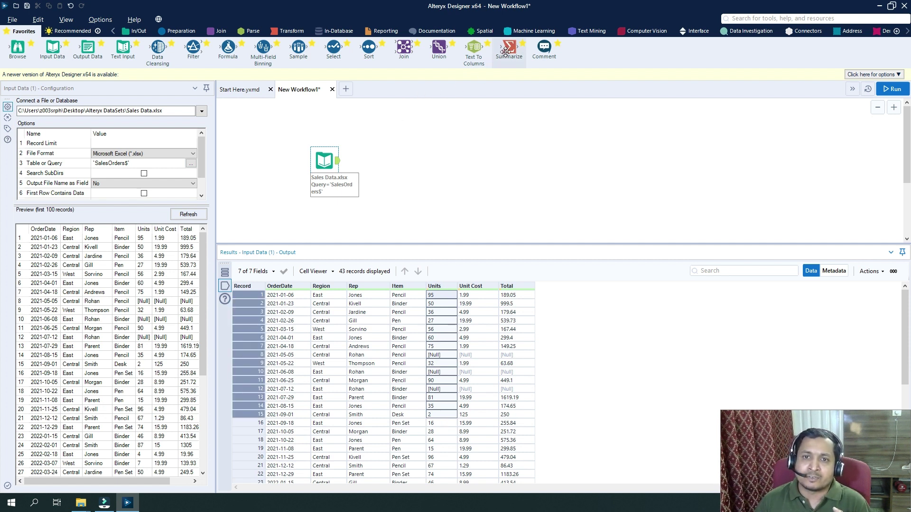
Connect a Summarize tool to the Sales Data input, grouping records by Item
left_click_drag(503, 49, 376, 160)
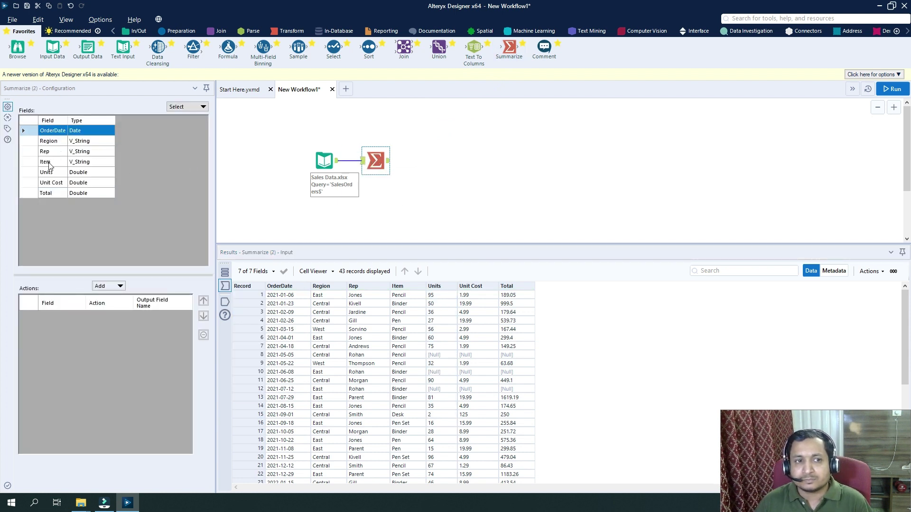
left_click(49, 163)
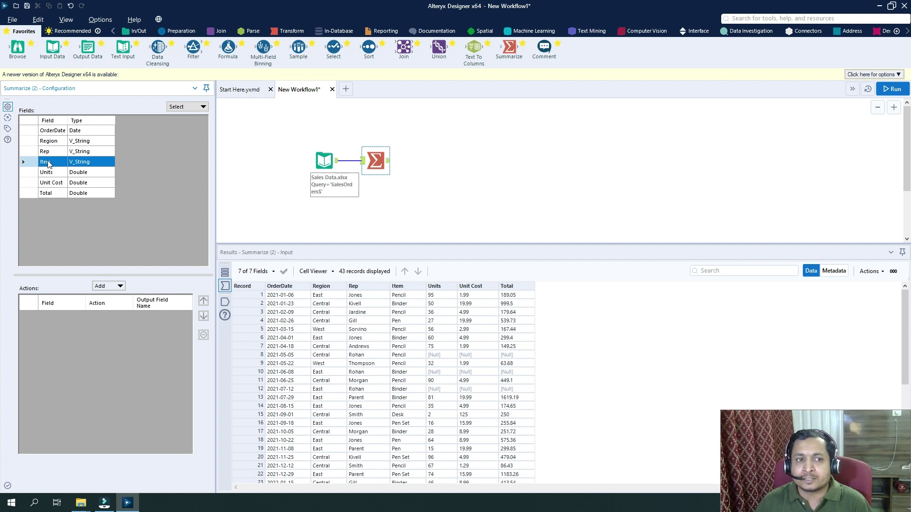
left_click(115, 287)
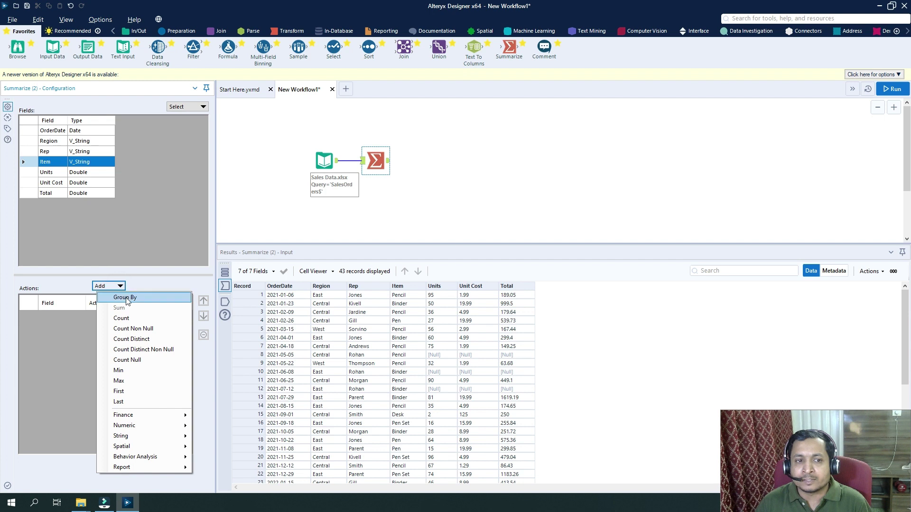
left_click(125, 298)
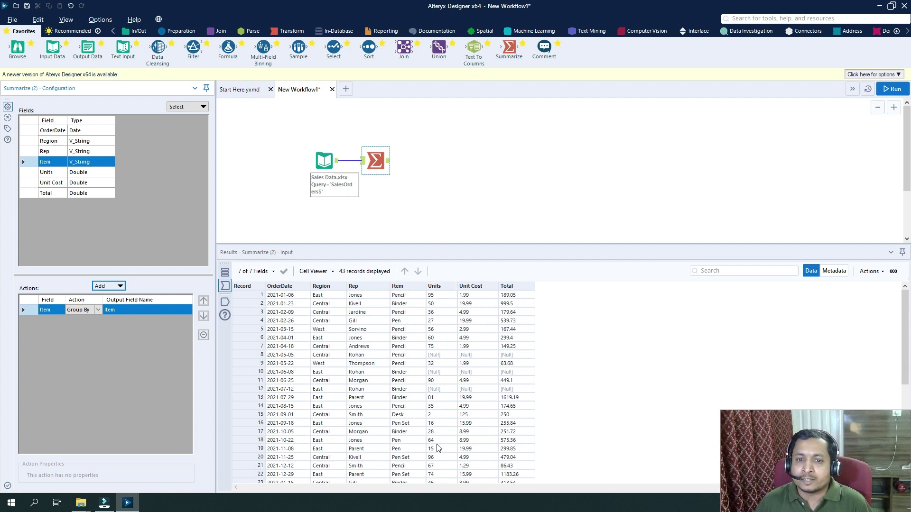
Add a Sum of Units output named Units, then run the workflow
left_click(50, 173)
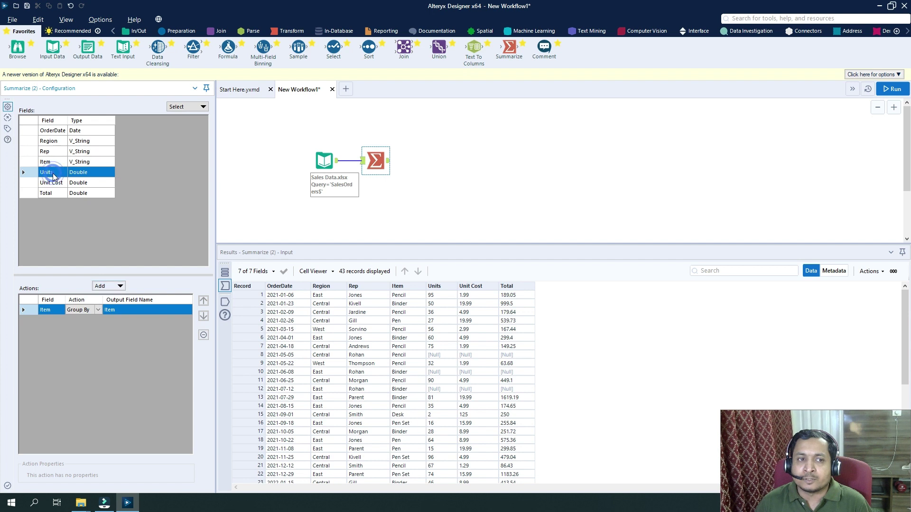
left_click(122, 286)
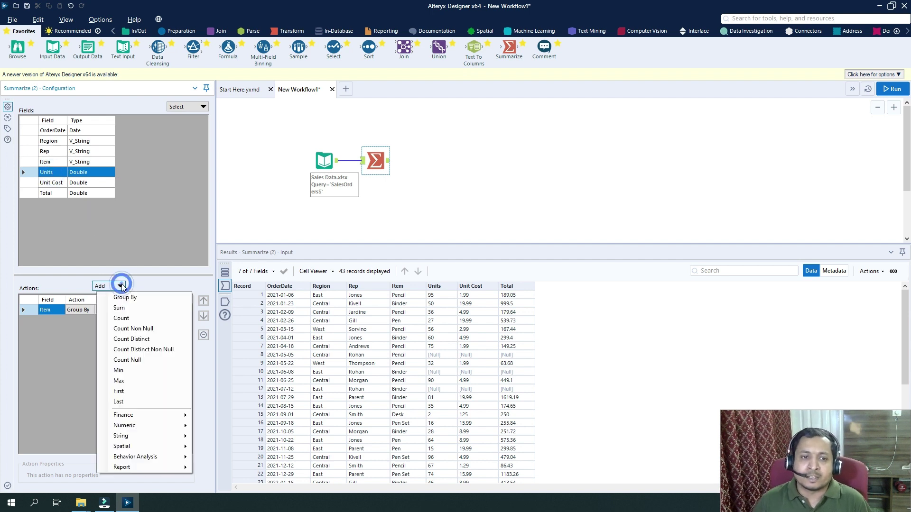
left_click(131, 309)
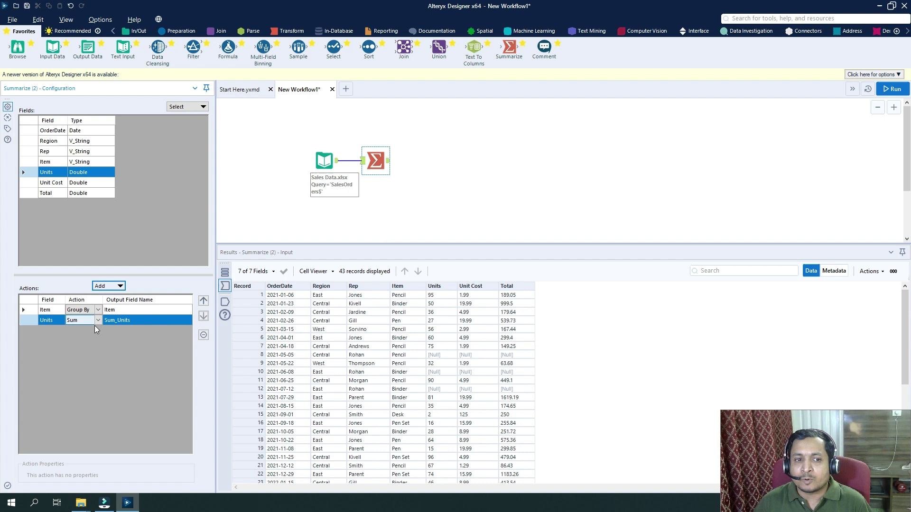
left_click(121, 321)
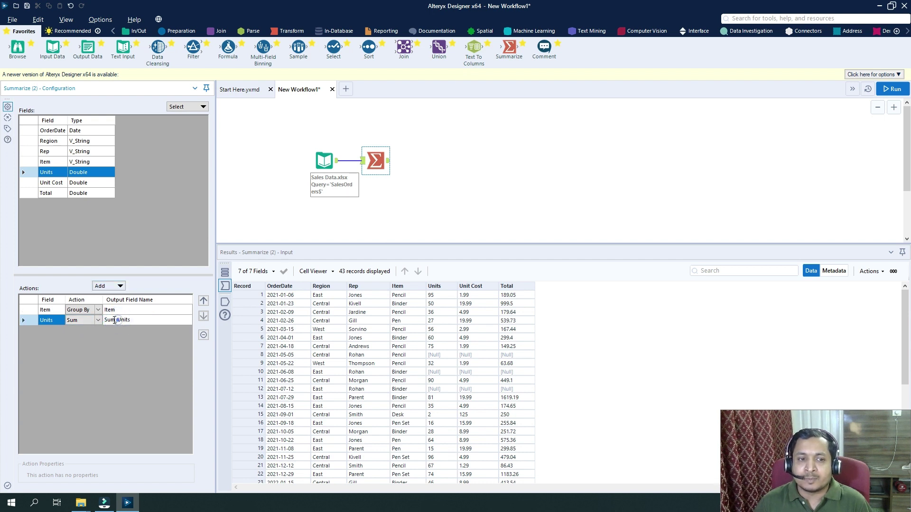
double_click(114, 320)
type("Units")
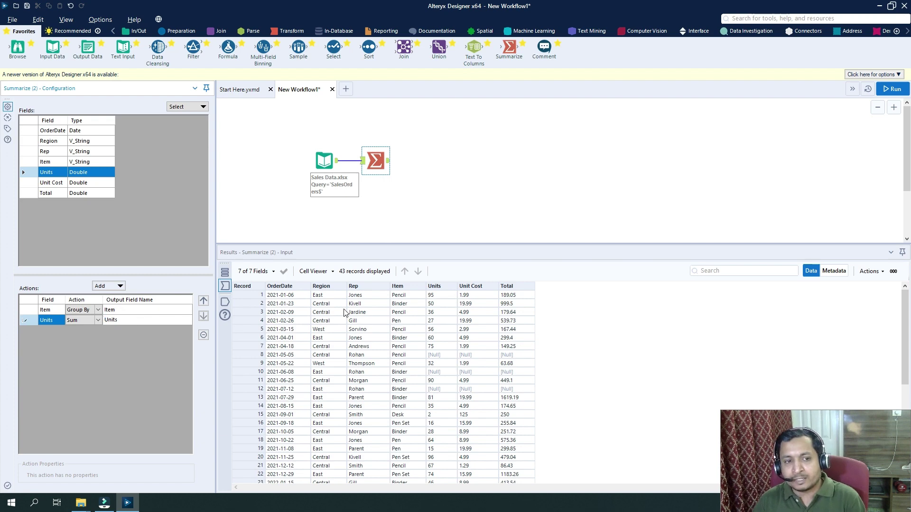
left_click(894, 90)
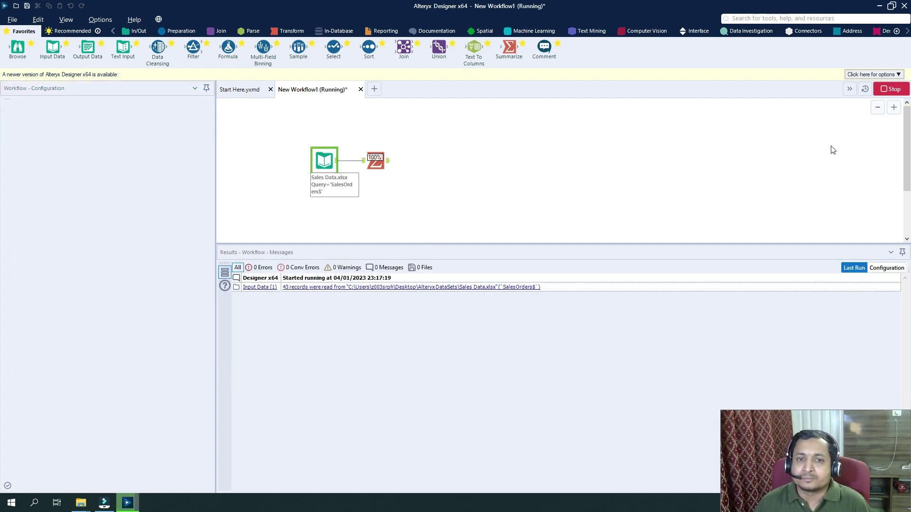
Review the five summarized items and their summed Units totals
left_click(512, 272)
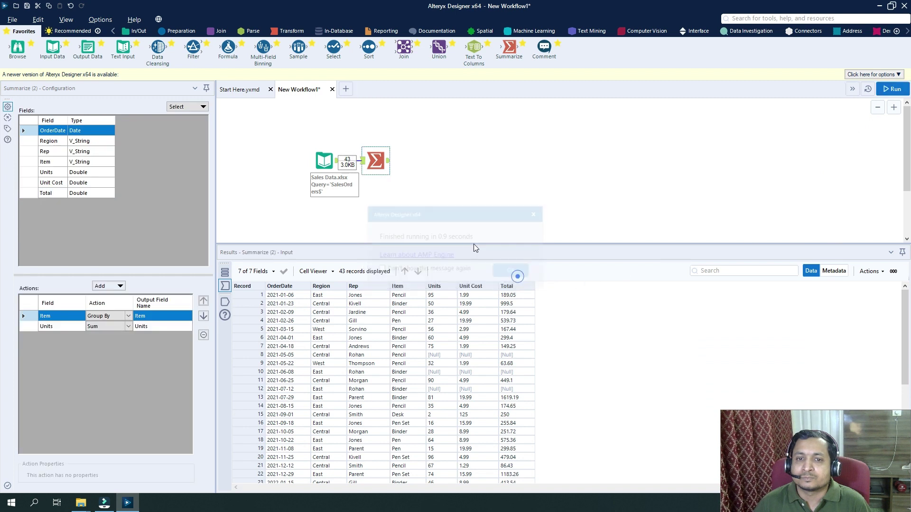
left_click(389, 164)
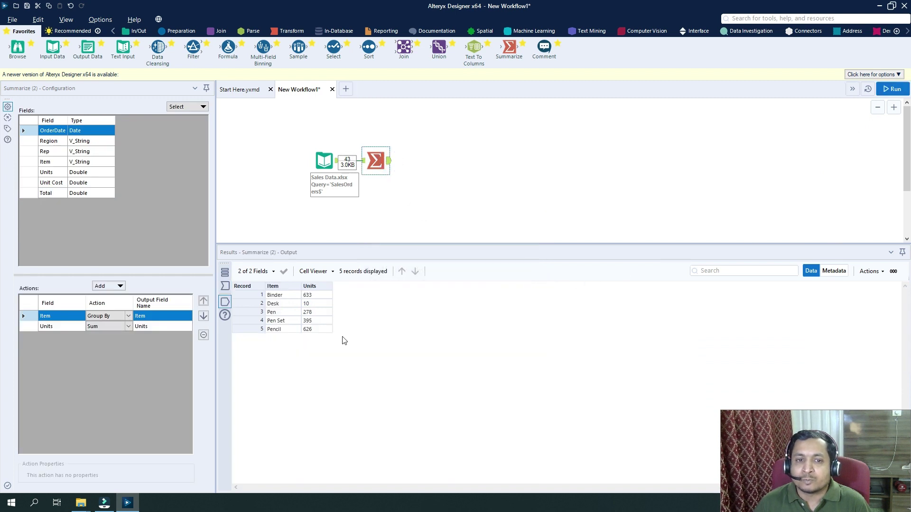
left_click_drag(271, 299, 286, 331)
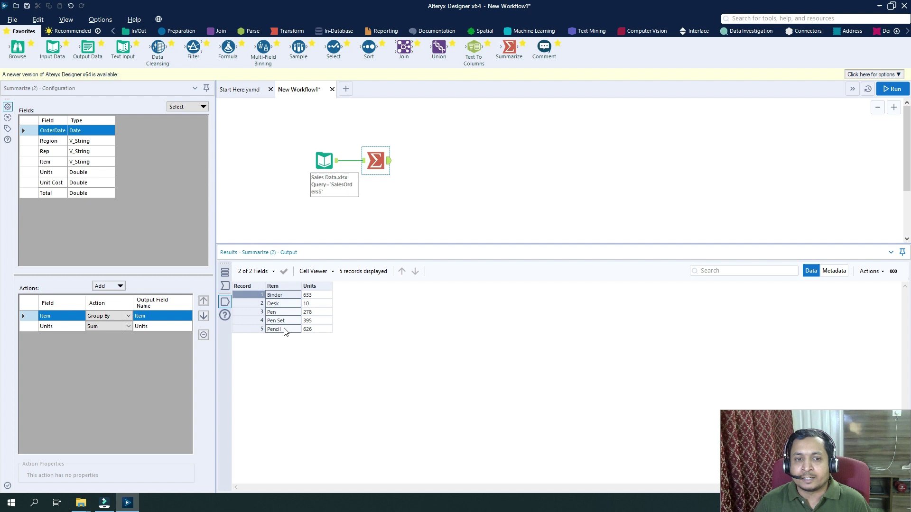
left_click_drag(308, 297, 315, 324)
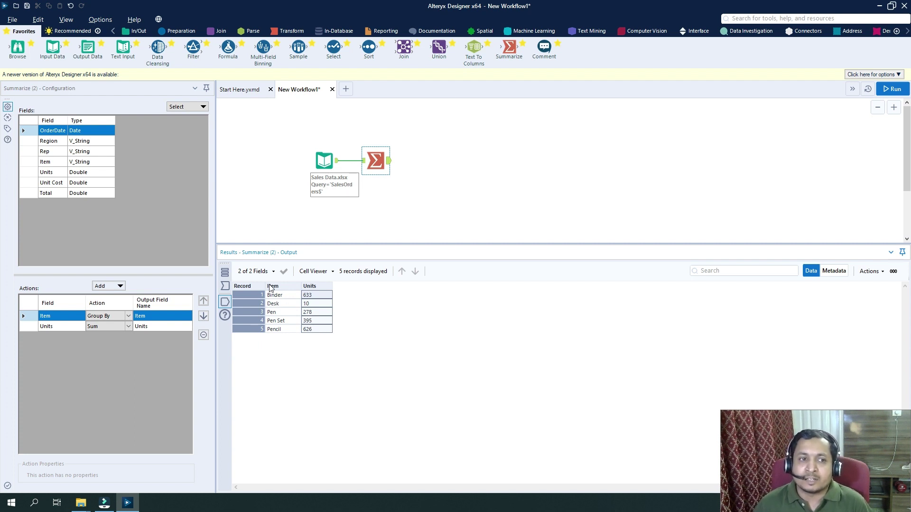
Add Sum actions for Unit Cost and Total in the Summarize tool
left_click(52, 182)
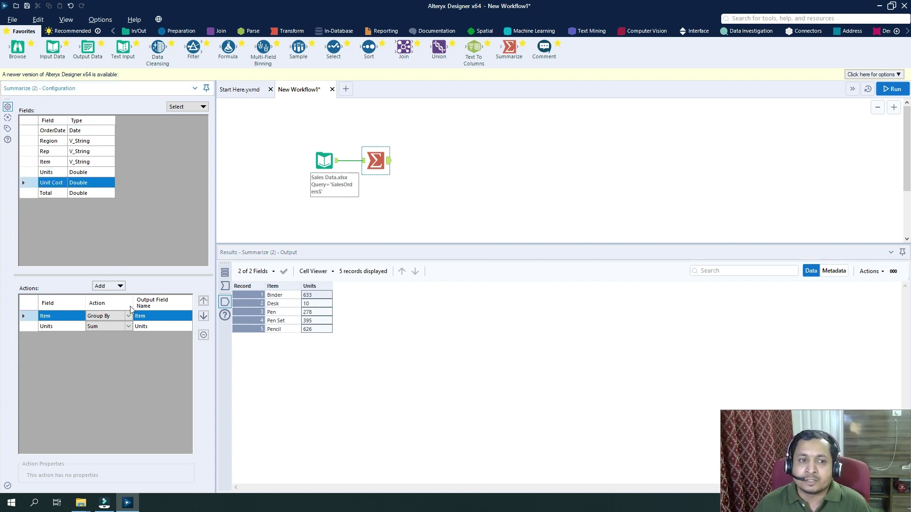
left_click(118, 285)
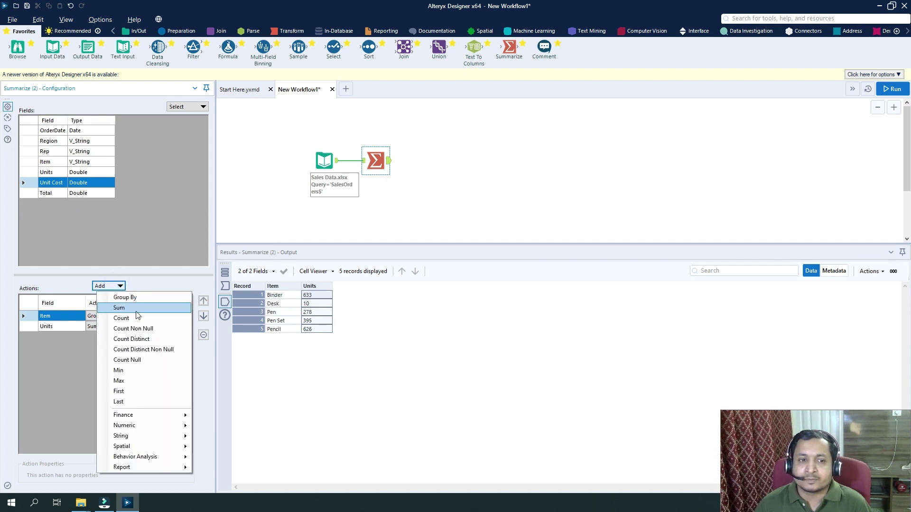
left_click(134, 308)
left_click(52, 192)
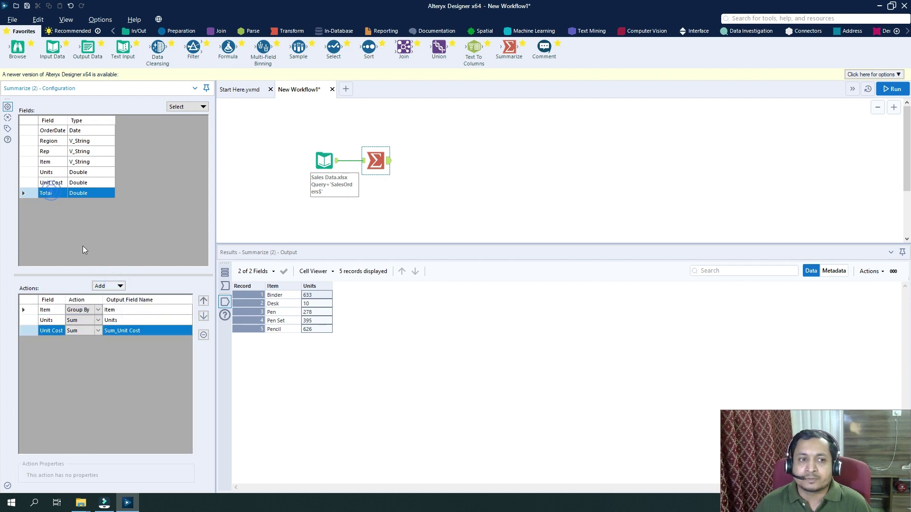
left_click(111, 286)
left_click(119, 308)
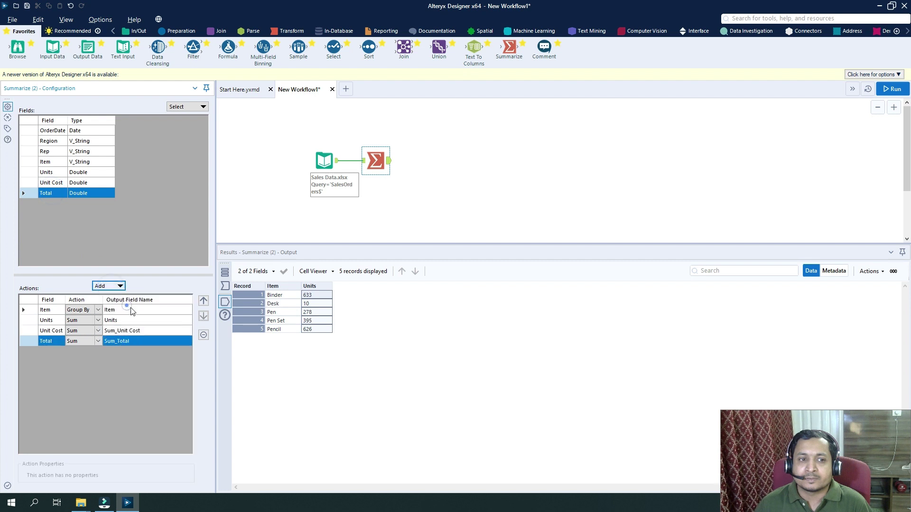
Drop the Sum_ prefix so outputs are named Unit Cost and Total, then run
left_click(117, 330)
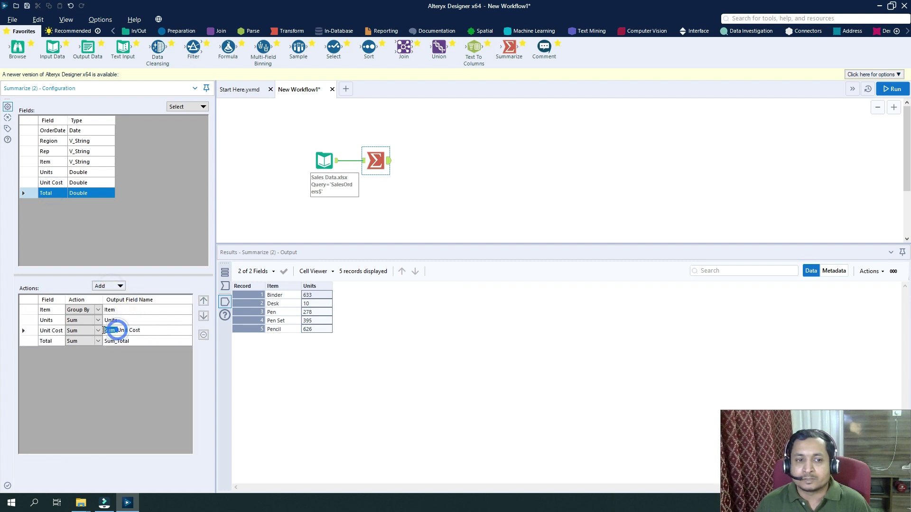
left_click_drag(117, 330, 103, 332)
key("Delete")
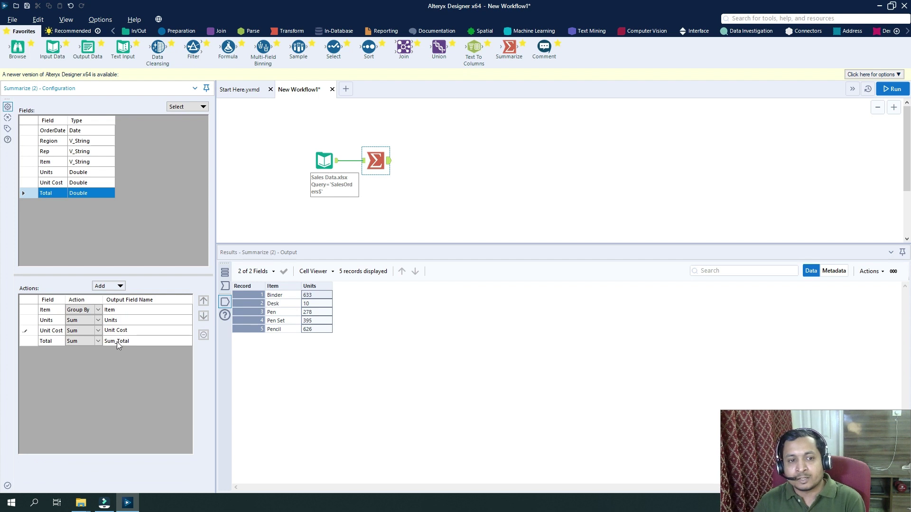
left_click(117, 342)
left_click_drag(116, 342, 103, 343)
key("Delete")
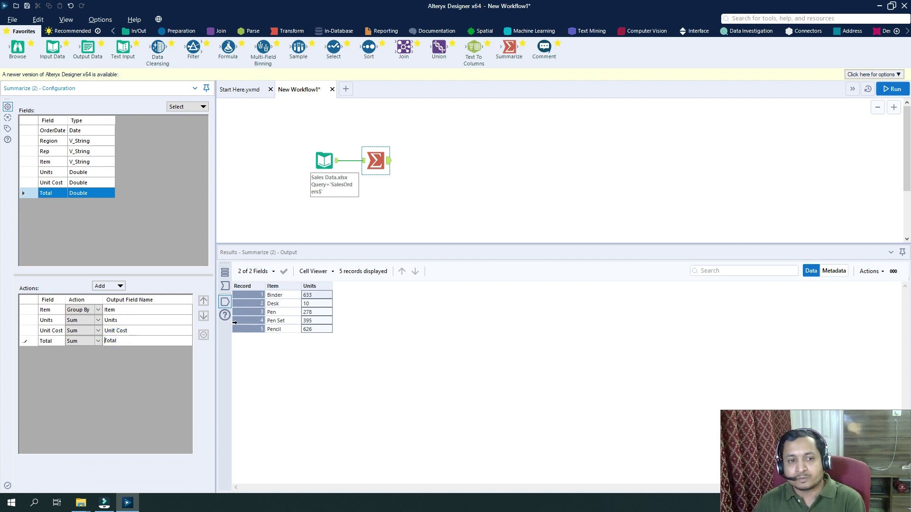
left_click(883, 90)
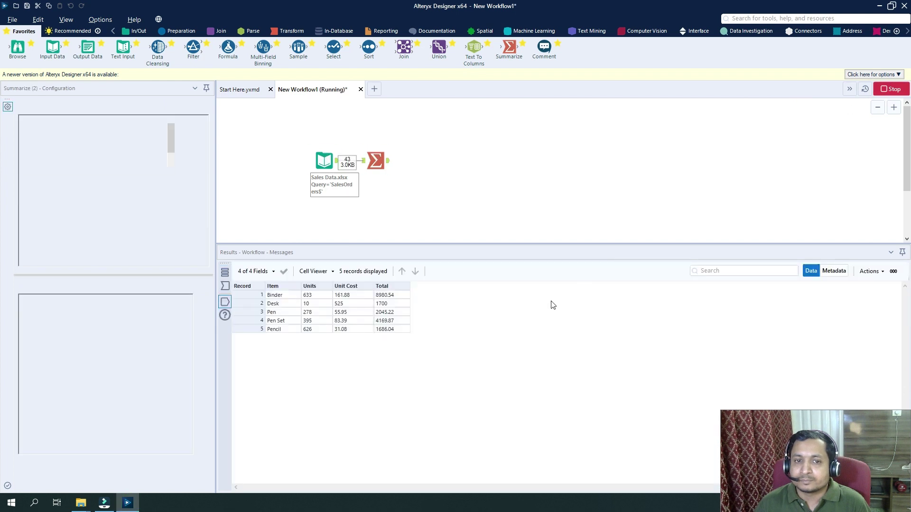
Dismiss the finished-run message and browse the aggregation choices for Units
left_click(506, 275)
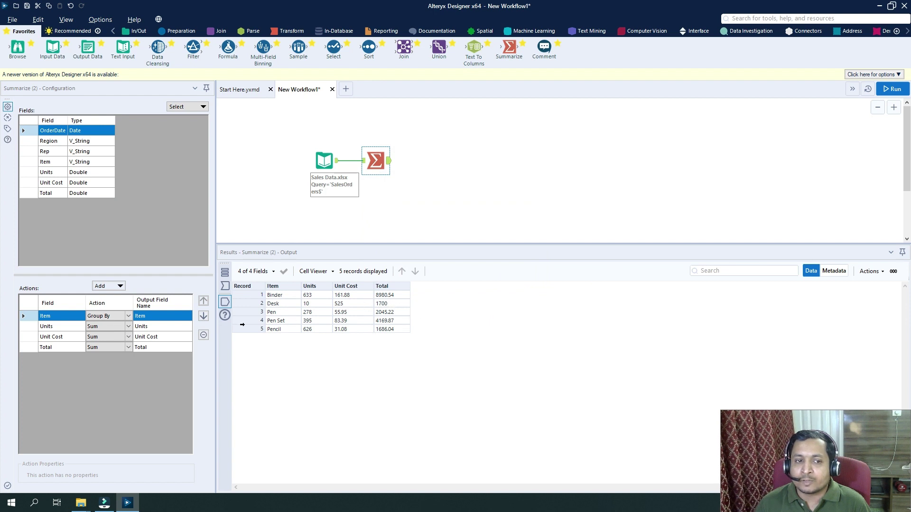
left_click(128, 326)
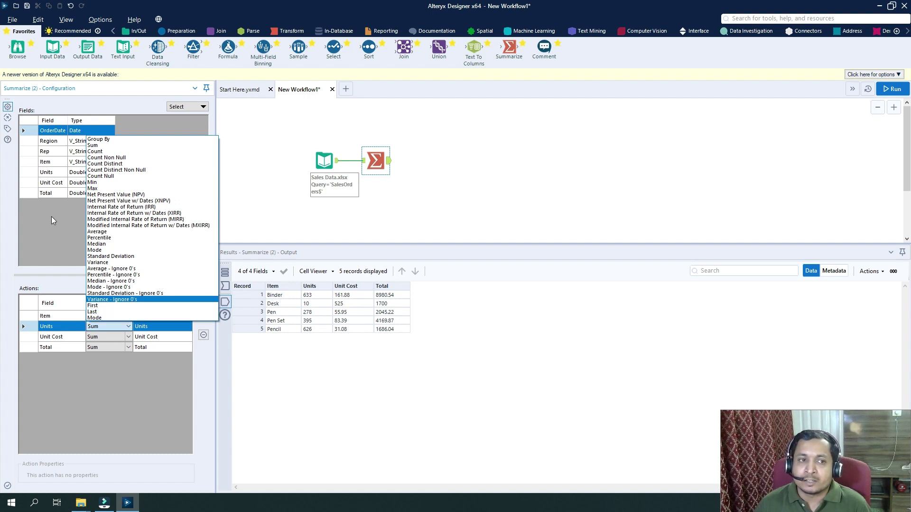
Close the Units aggregation list, leaving its Sum action unchanged
left_click(392, 230)
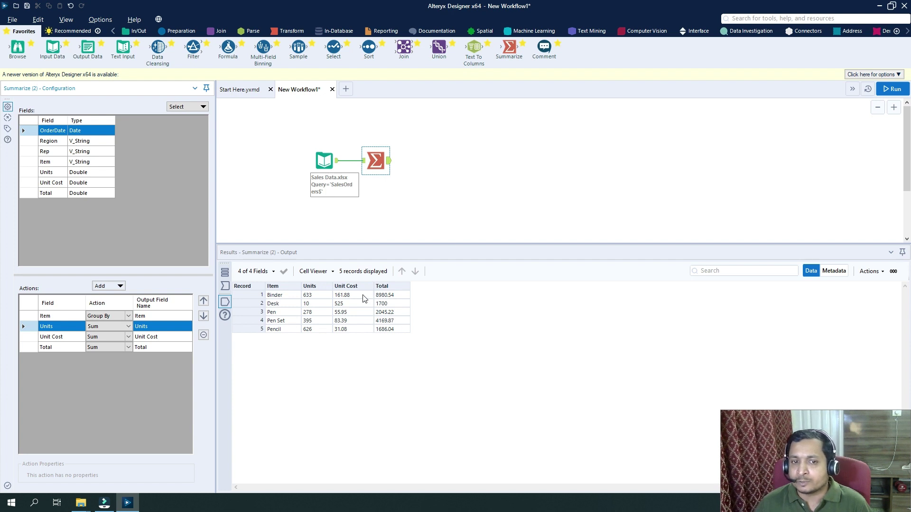
Branch a second Summarize tool off the Sales Data input from the Transform group
left_click(336, 164)
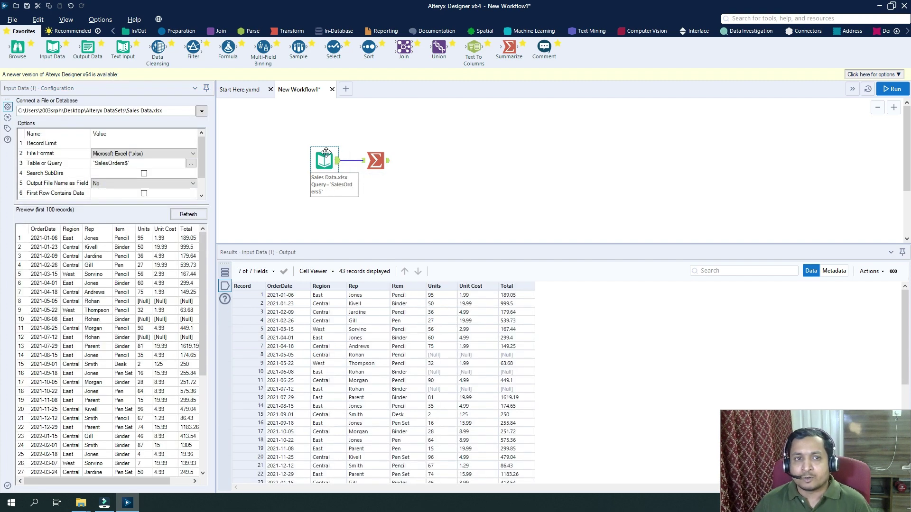
left_click(289, 31)
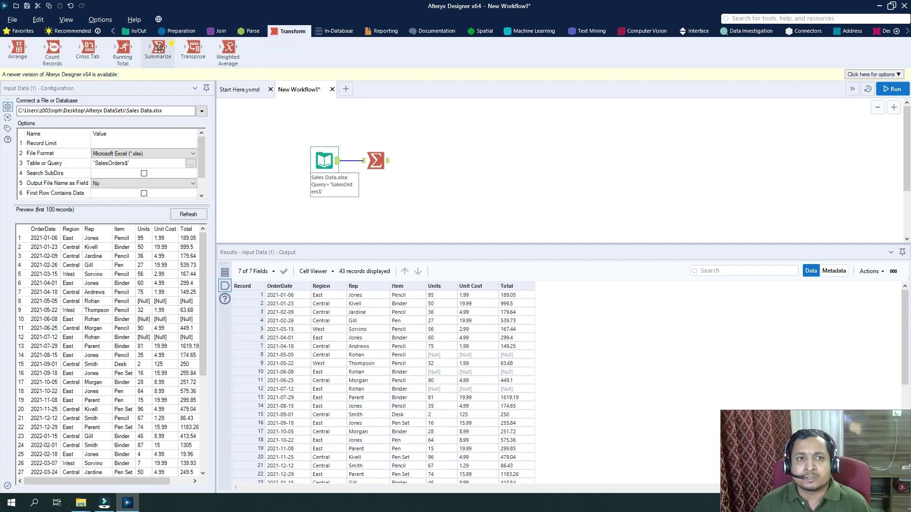
left_click_drag(158, 47, 393, 212)
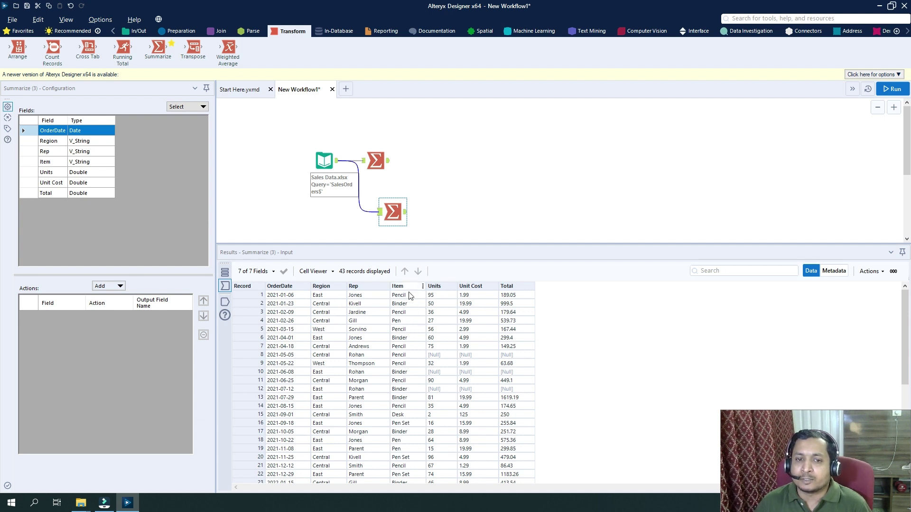
Group the second Summarize by Region, concatenate Item into Concat_Item, and run
left_click(117, 286)
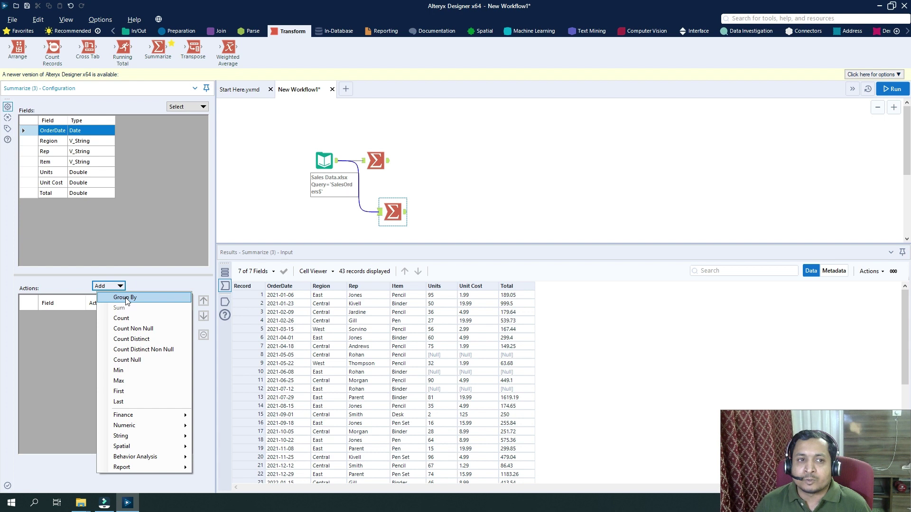
left_click(44, 142)
left_click(120, 285)
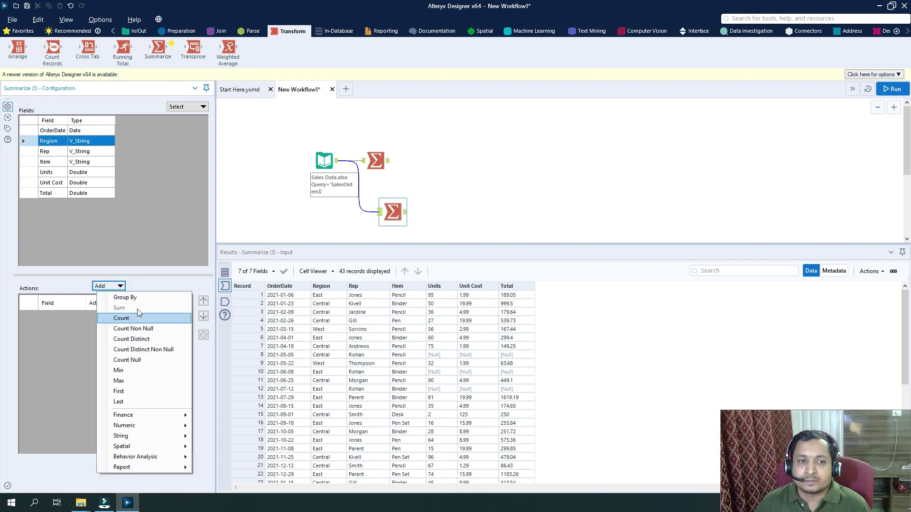
left_click(125, 298)
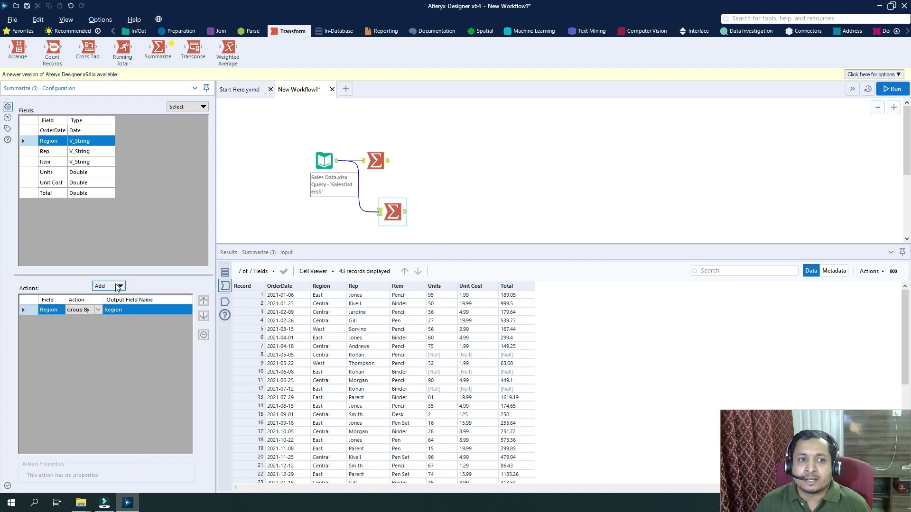
left_click(118, 287)
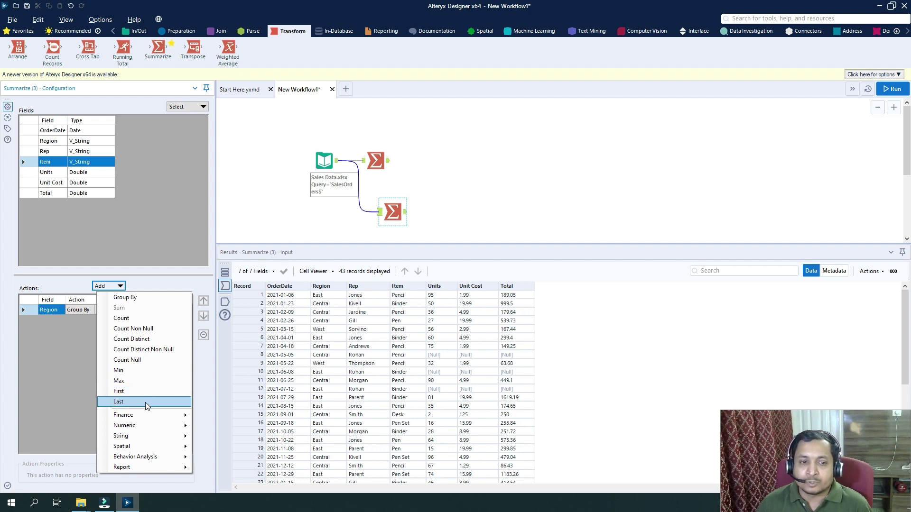
mouse_move(142, 435)
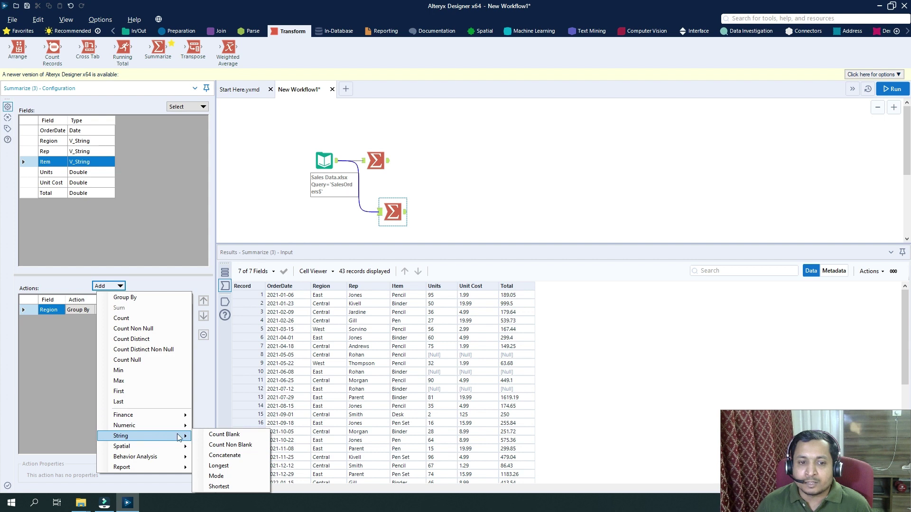
left_click(223, 455)
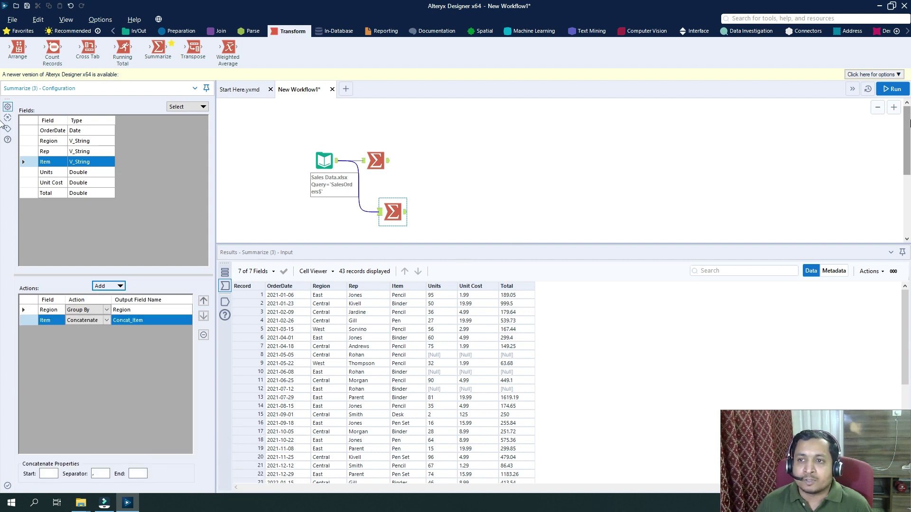
left_click(893, 91)
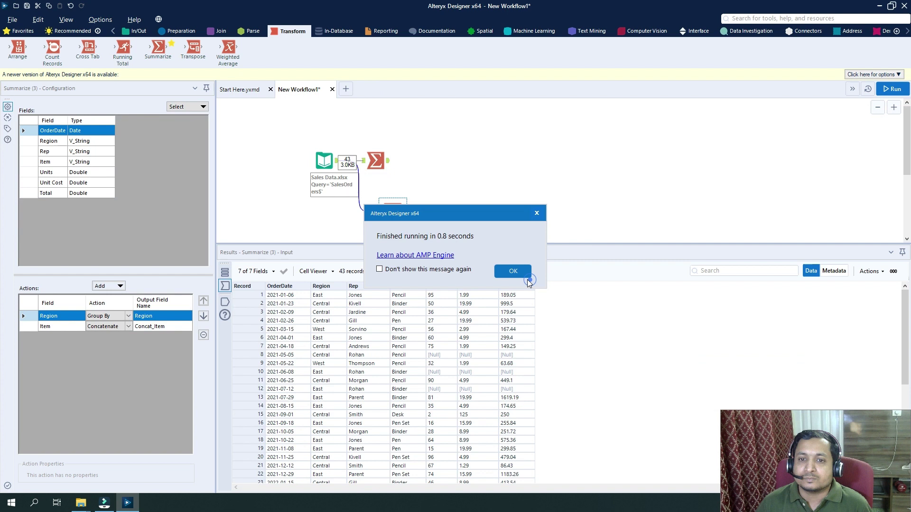
Show the second Summarize output and resize Concat_Item to read each region's item list
left_click(527, 280)
left_click(405, 212)
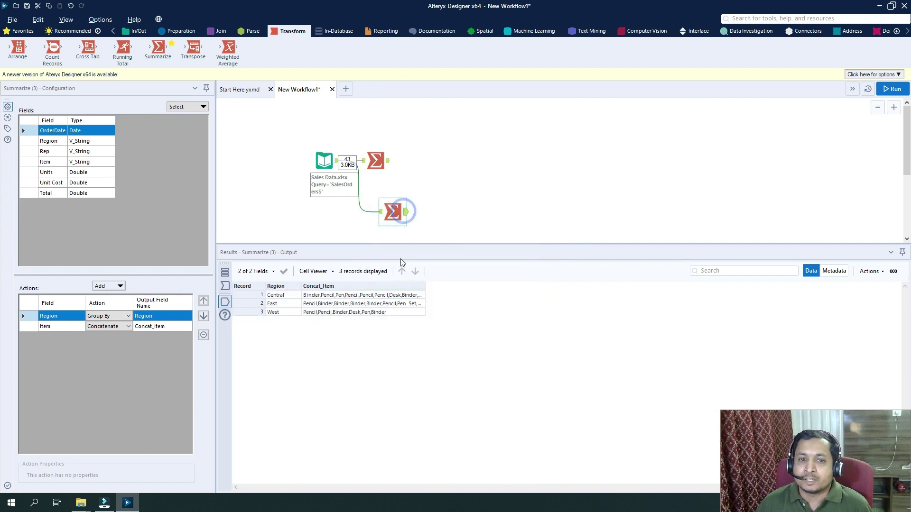
left_click_drag(424, 286, 480, 286)
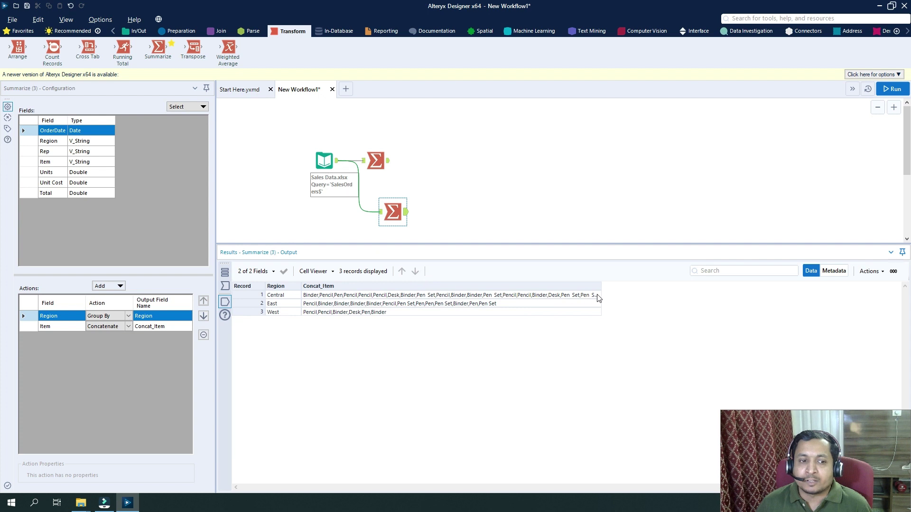
left_click_drag(598, 298, 525, 297)
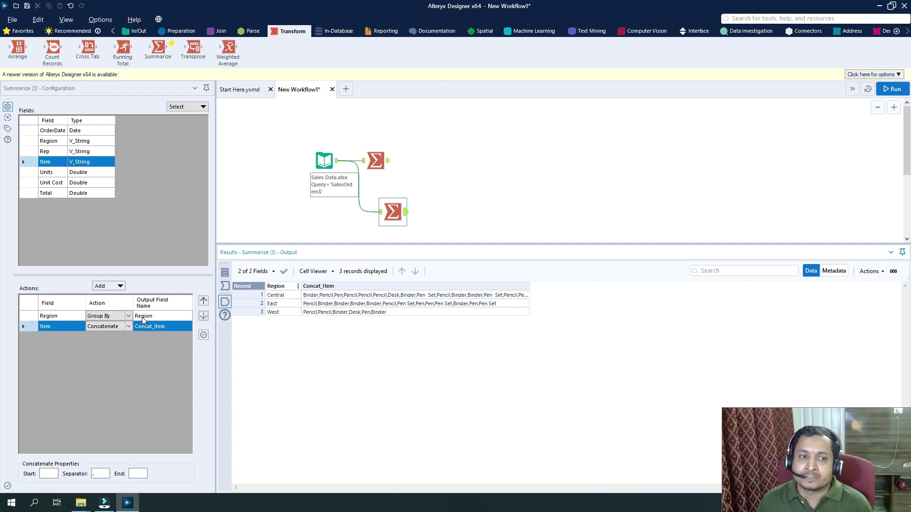
Show the aggregation actions list under Add for the second Summarize tool
left_click(119, 287)
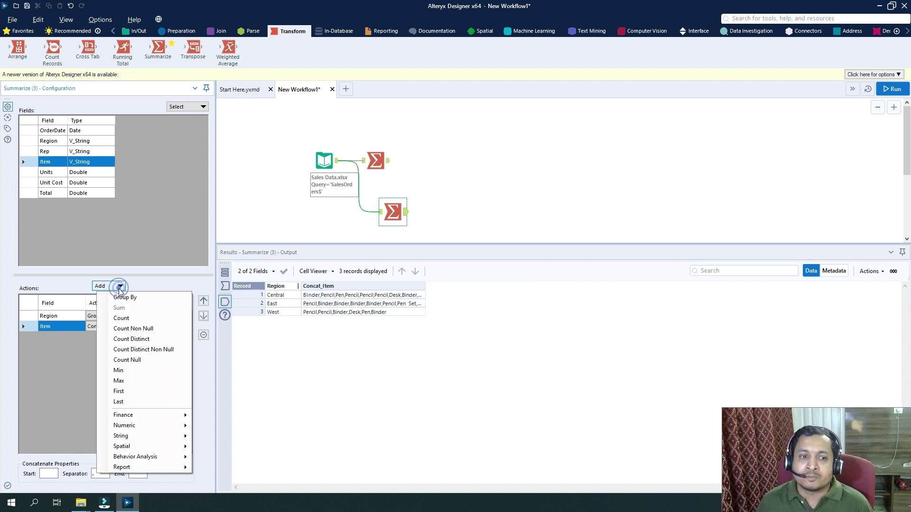